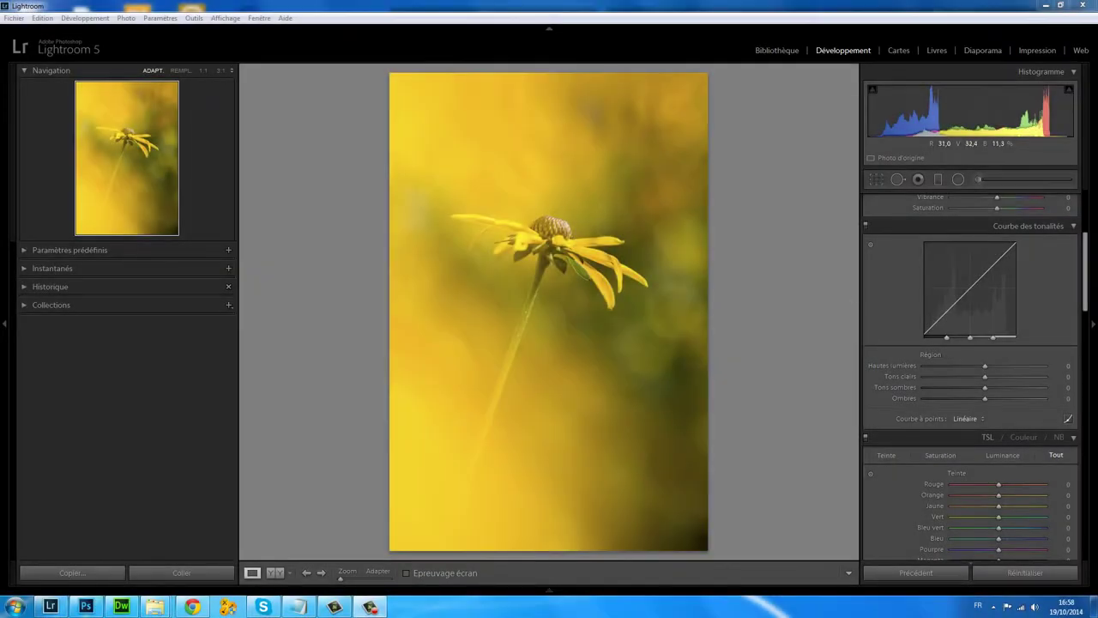
Step: Set the HSL Green hue slider to −100 so the greens turn yellow
{"action": "left_click_drag", "start_coordinate": [1086, 268], "coordinate": [1088, 337]}
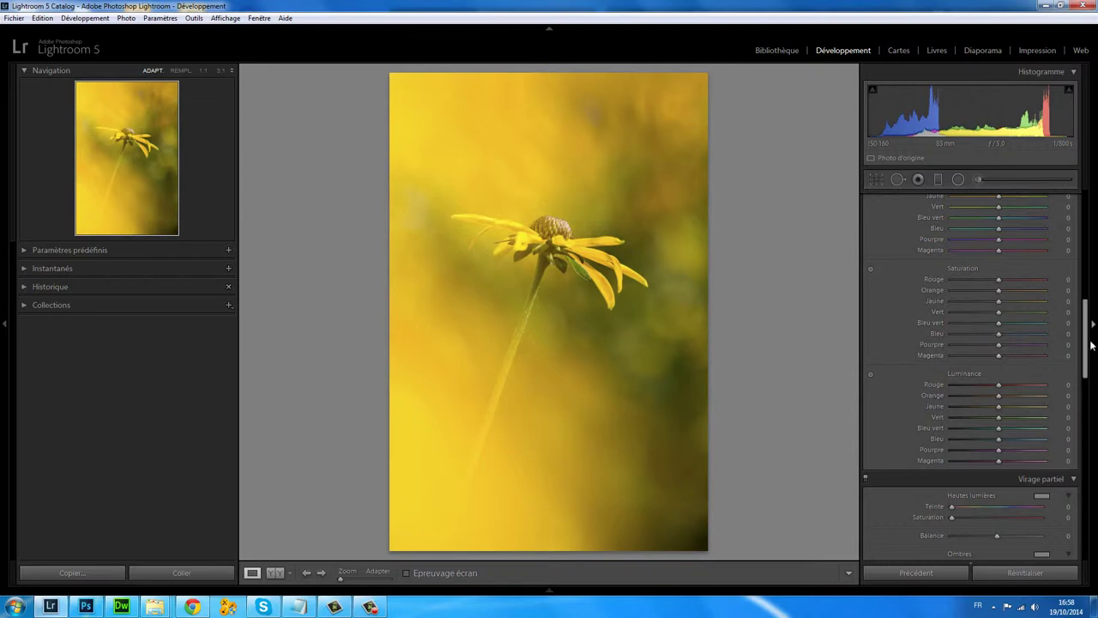
{"action": "left_click_drag", "start_coordinate": [1087, 344], "coordinate": [1087, 327]}
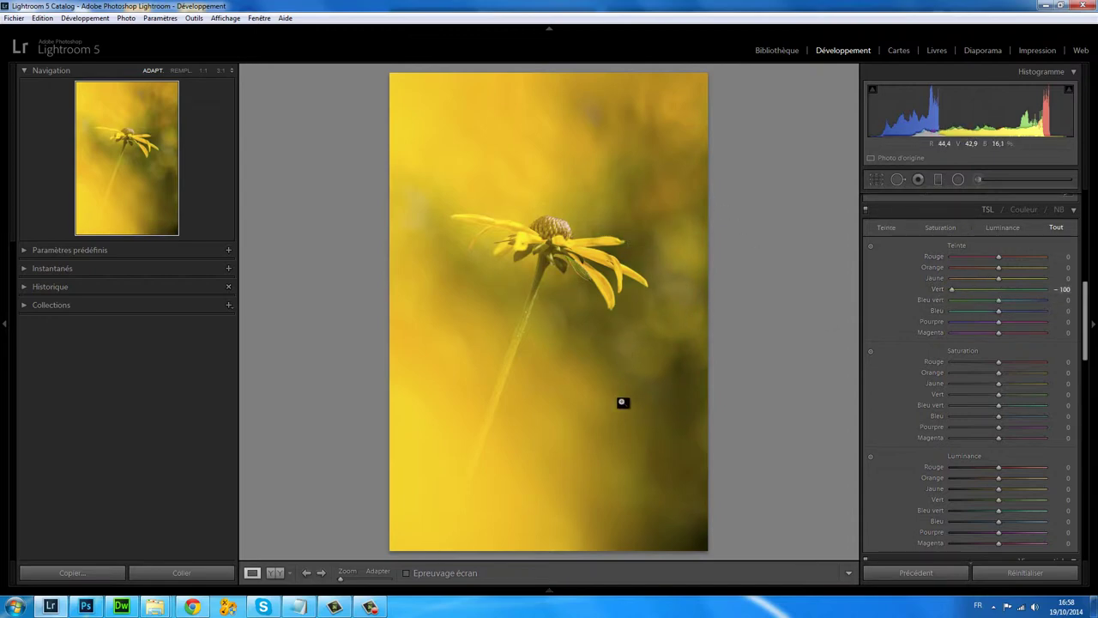
Step: Zoom to 1:1 centred on the flower head and start a new Adjustment Brush mask
{"action": "left_click", "coordinate": [571, 256]}
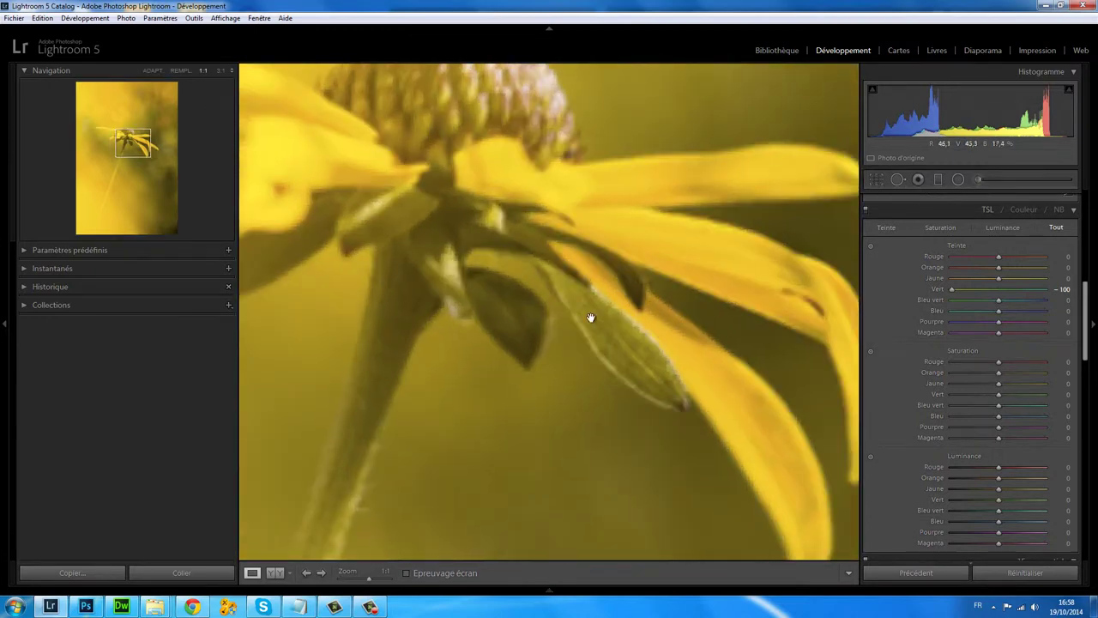
{"action": "mouse_move", "coordinate": [434, 240]}
{"action": "left_mouse_down"}
{"action": "mouse_move", "coordinate": [553, 313]}
{"action": "mouse_move", "coordinate": [537, 197]}
{"action": "mouse_move", "coordinate": [513, 427]}
{"action": "left_mouse_up"}
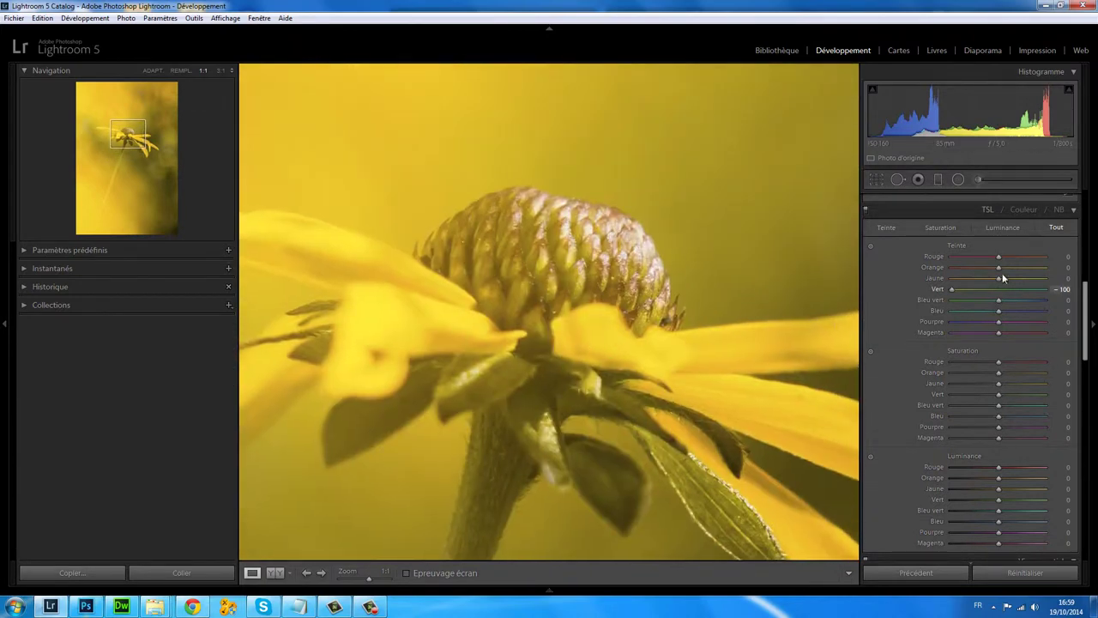
{"action": "left_click", "coordinate": [980, 179]}
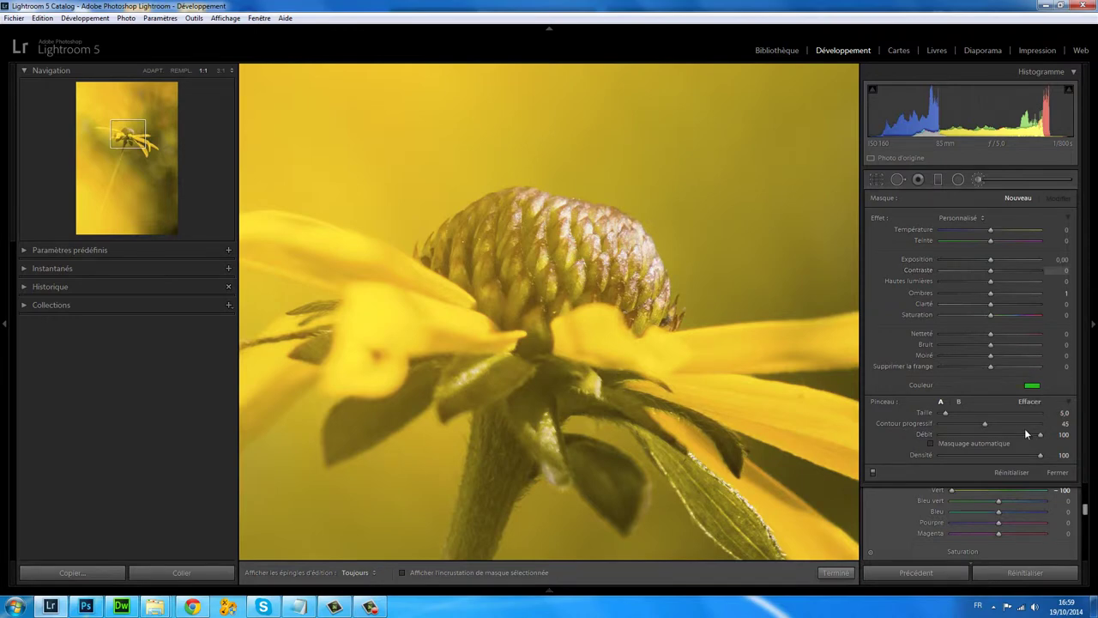
Step: Keep the brush colour green and lower the brush flow to 50
{"action": "left_click", "coordinate": [1032, 386]}
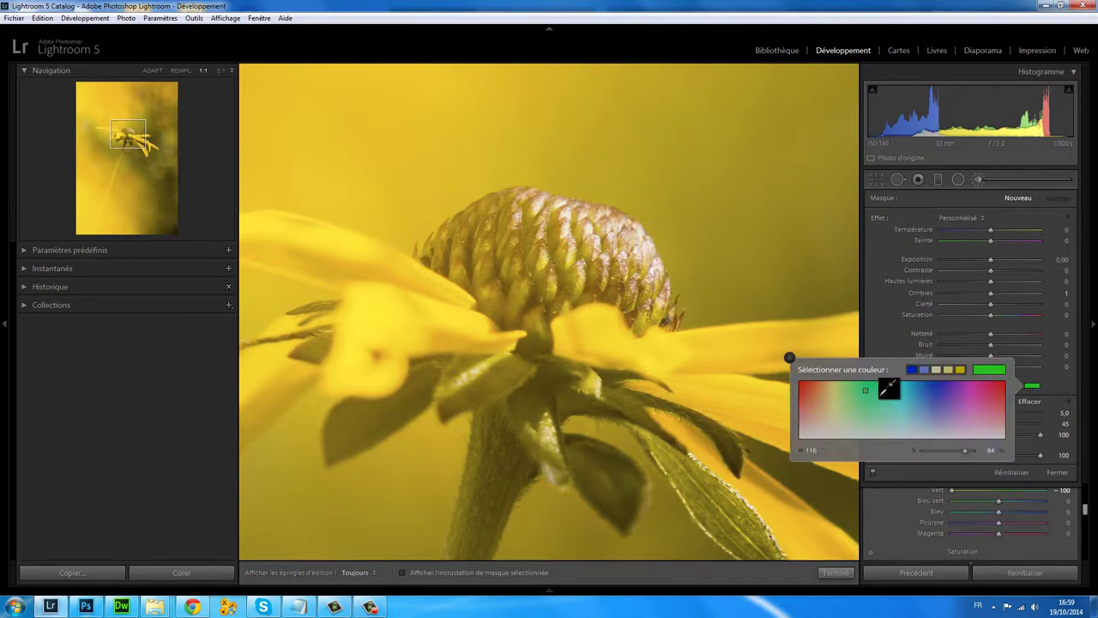
{"action": "left_click", "coordinate": [791, 358]}
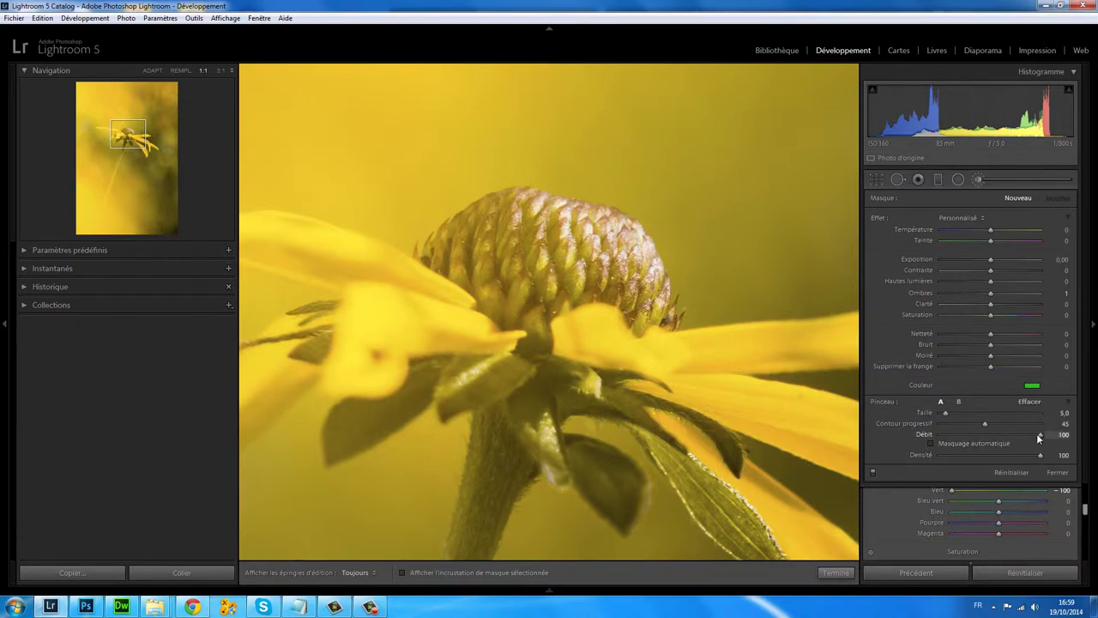
{"action": "left_click_drag", "start_coordinate": [1040, 435], "coordinate": [990, 438]}
Step: Paint green up the top of the stem and across the central sepals
{"action": "key", "text": "h"}
{"action": "mouse_move", "coordinate": [558, 442]}
{"action": "left_mouse_down"}
{"action": "mouse_move", "coordinate": [510, 393]}
{"action": "mouse_move", "coordinate": [462, 417]}
{"action": "left_mouse_up"}
{"action": "mouse_move", "coordinate": [486, 371]}
{"action": "left_mouse_down"}
{"action": "mouse_move", "coordinate": [542, 380]}
{"action": "mouse_move", "coordinate": [466, 391]}
{"action": "mouse_move", "coordinate": [503, 420]}
{"action": "mouse_move", "coordinate": [500, 469]}
{"action": "mouse_move", "coordinate": [490, 450]}
{"action": "mouse_move", "coordinate": [481, 512]}
{"action": "mouse_move", "coordinate": [540, 466]}
{"action": "mouse_move", "coordinate": [502, 553]}
{"action": "mouse_move", "coordinate": [508, 497]}
{"action": "mouse_move", "coordinate": [490, 524]}
{"action": "mouse_move", "coordinate": [558, 427]}
{"action": "mouse_move", "coordinate": [601, 463]}
{"action": "mouse_move", "coordinate": [606, 455]}
{"action": "mouse_move", "coordinate": [641, 477]}
{"action": "mouse_move", "coordinate": [643, 534]}
{"action": "mouse_move", "coordinate": [613, 516]}
{"action": "mouse_move", "coordinate": [651, 507]}
{"action": "mouse_move", "coordinate": [623, 476]}
{"action": "mouse_move", "coordinate": [620, 510]}
{"action": "mouse_move", "coordinate": [641, 508]}
{"action": "mouse_move", "coordinate": [653, 491]}
{"action": "mouse_move", "coordinate": [593, 459]}
{"action": "mouse_move", "coordinate": [620, 486]}
{"action": "mouse_move", "coordinate": [594, 509]}
{"action": "left_mouse_up"}
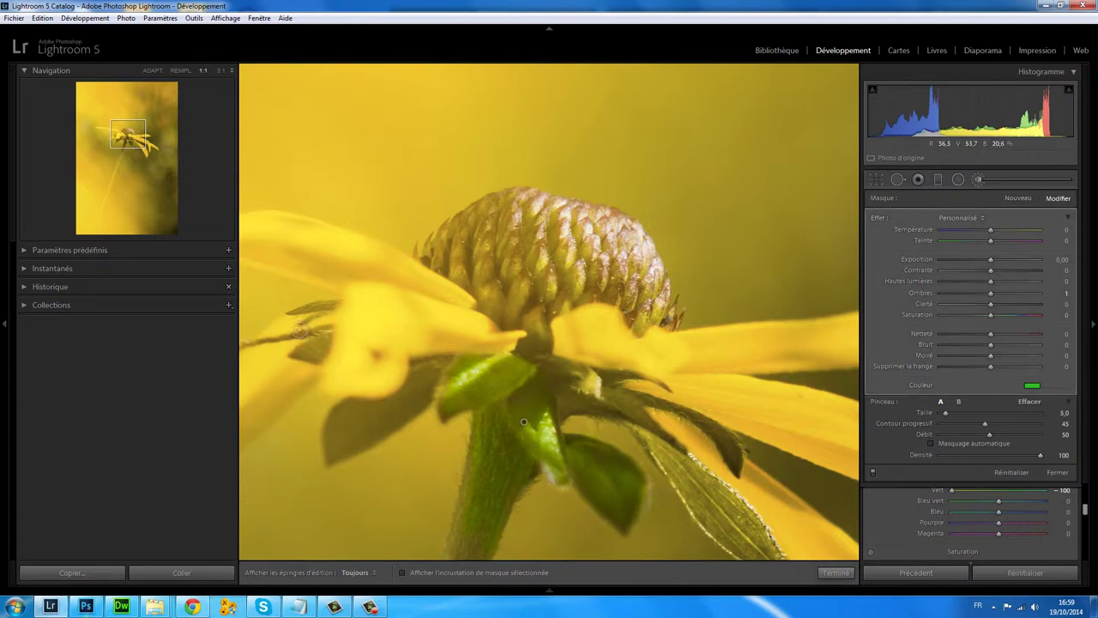
Step: Pan down to the long right sepal and hide the edit pins for painting
{"action": "left_click_drag", "start_coordinate": [101, 130], "coordinate": [133, 145]}
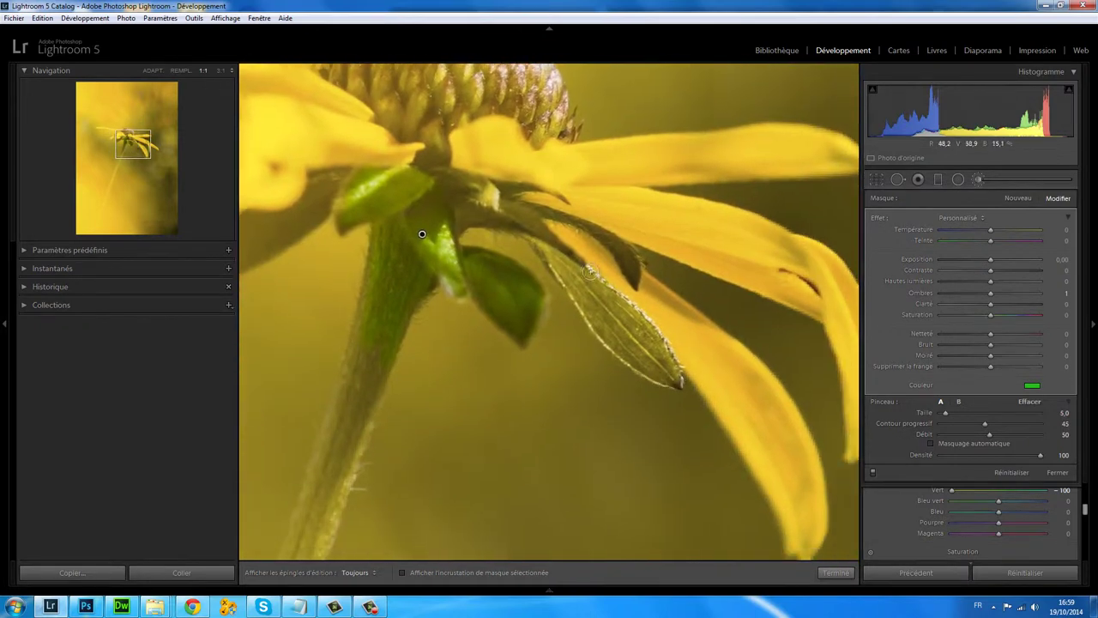
{"action": "key", "text": "h"}
{"action": "key", "text": "h"}
{"action": "key", "text": "h"}
{"action": "key", "text": "h"}
{"action": "key", "text": "h"}
Step: Erase the stray green spill around the leaf edge on the petals
{"action": "key", "text": "alt"}
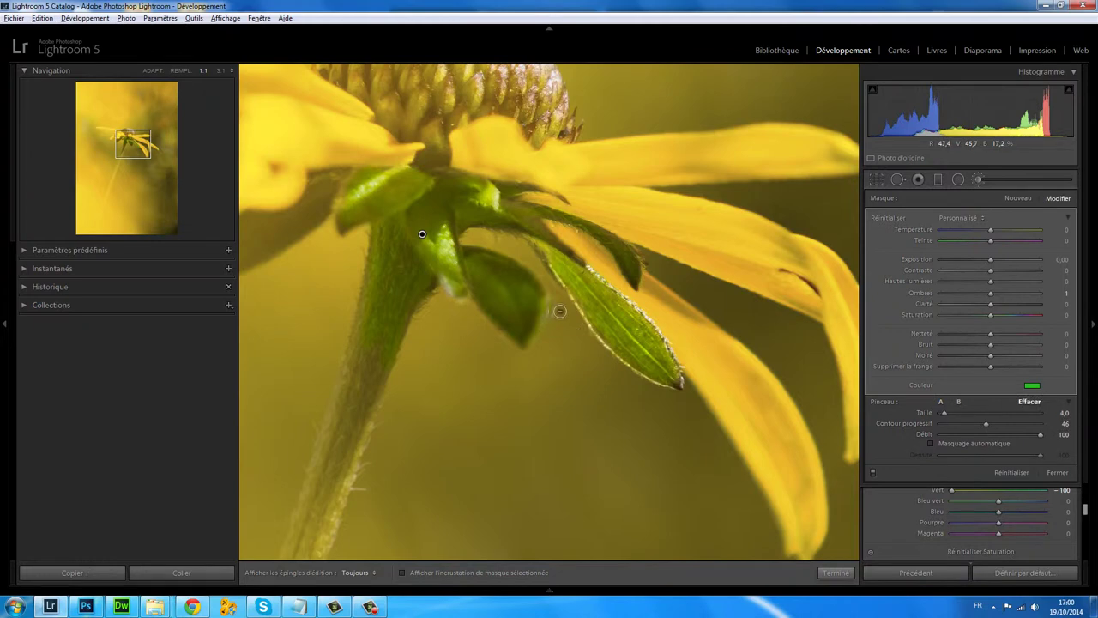
{"action": "left_click_drag", "start_coordinate": [556, 306], "coordinate": [537, 360]}
{"action": "key", "text": "h"}
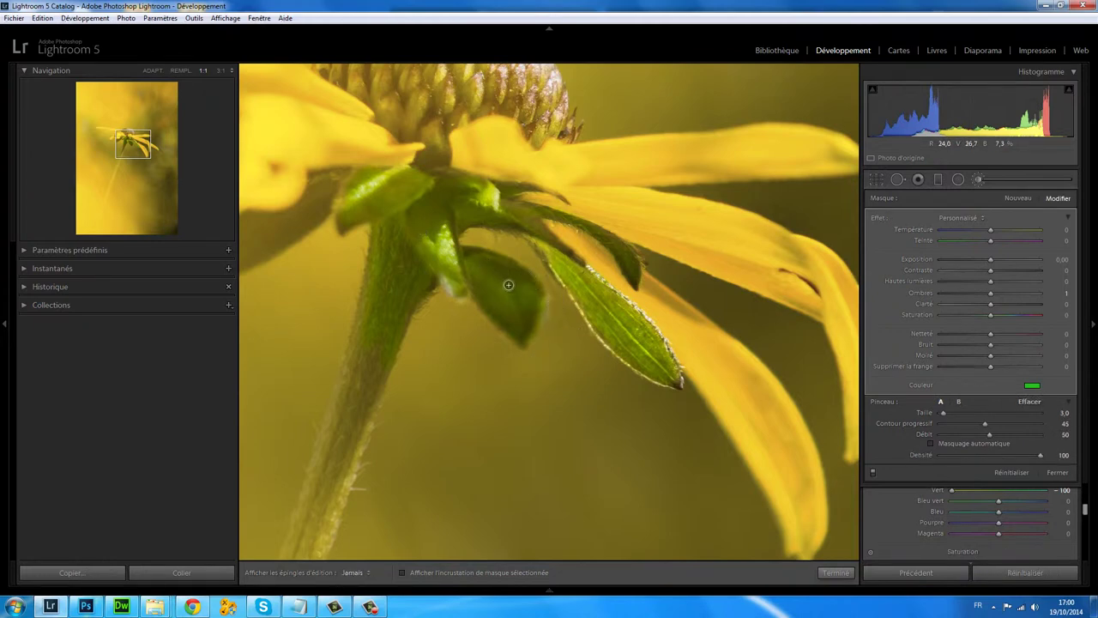
{"action": "key", "text": "h"}
Step: Move left to the other sepals, resize the brush, and paint them green
{"action": "left_click", "coordinate": [120, 140]}
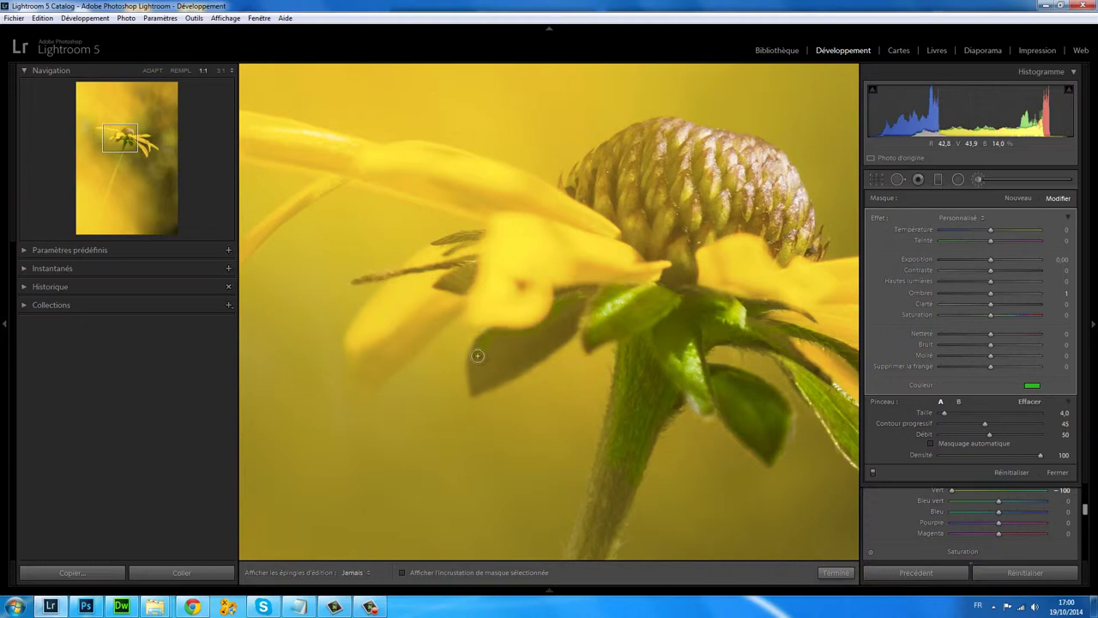
{"action": "scroll", "coordinate": [477, 360], "scroll_direction": "up", "scroll_amount": 1}
{"action": "key", "text": "alt"}
{"action": "key", "text": "h"}
{"action": "scroll", "coordinate": [470, 248], "scroll_direction": "up", "scroll_amount": 2}
{"action": "key", "text": "h"}
{"action": "key", "text": "alt"}
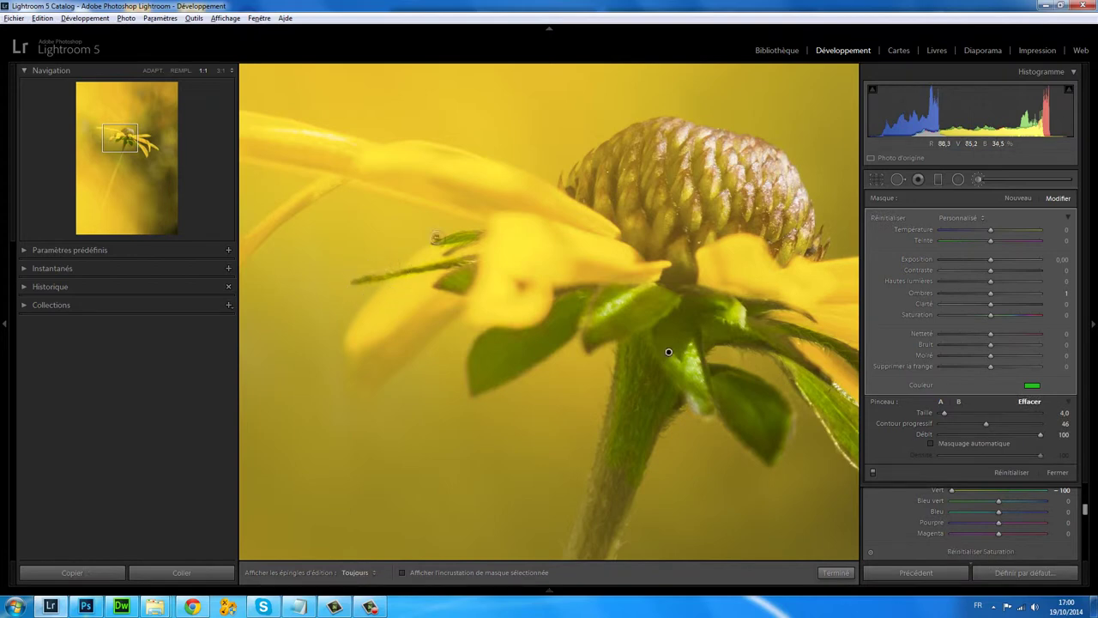
Step: Pan down to bring the whole lower stem into view for painting
{"action": "key", "text": "h"}
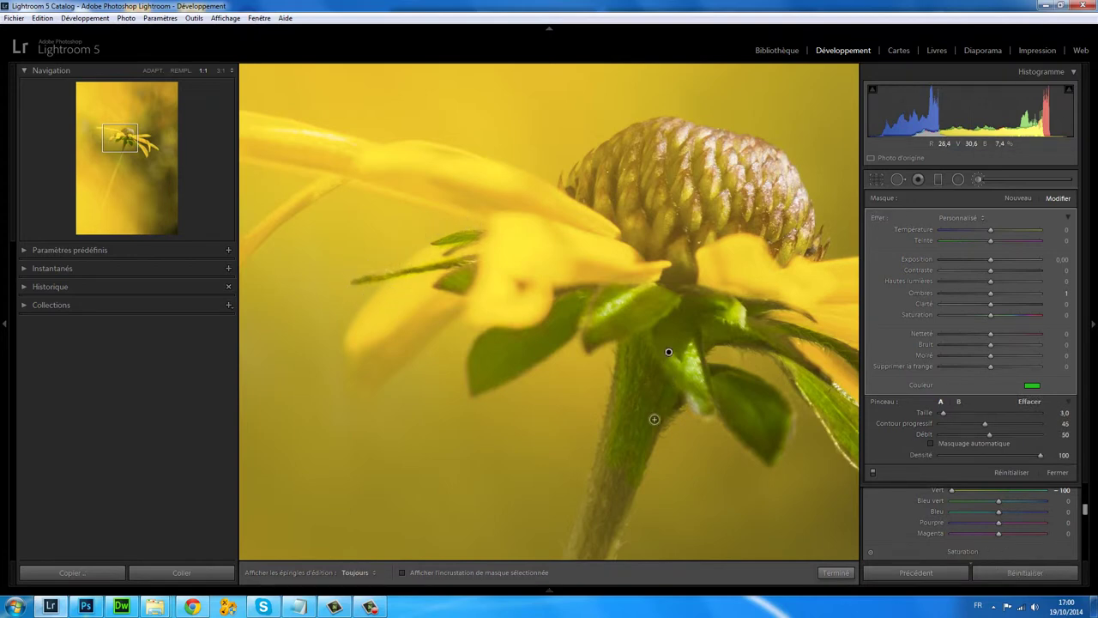
{"action": "left_click", "coordinate": [124, 144]}
{"action": "left_click_drag", "start_coordinate": [124, 144], "coordinate": [121, 147]}
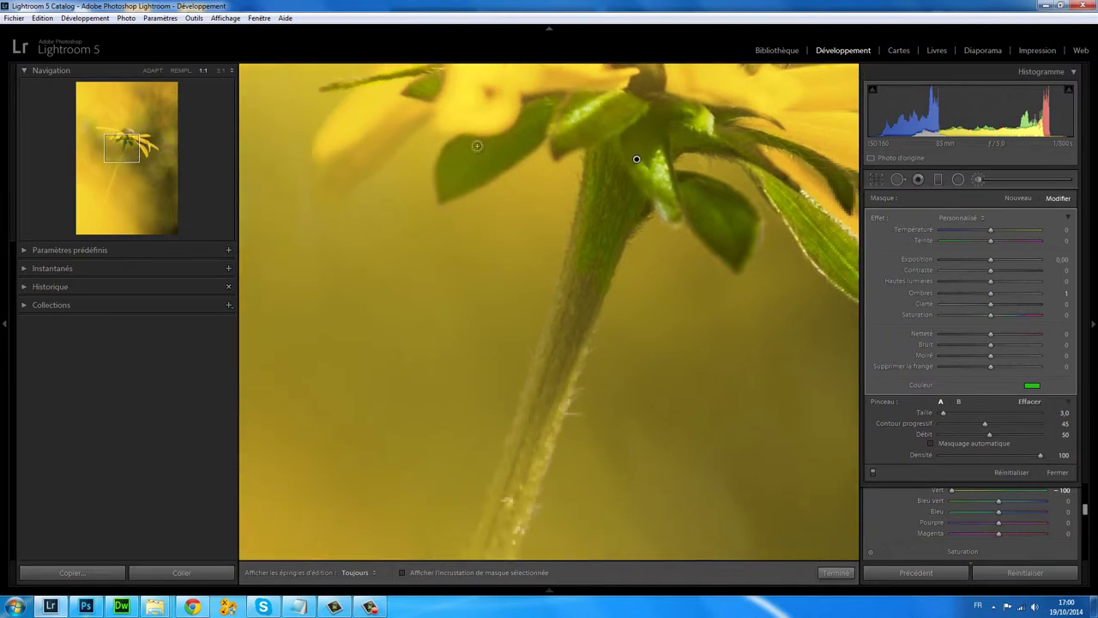
{"action": "key", "text": "h"}
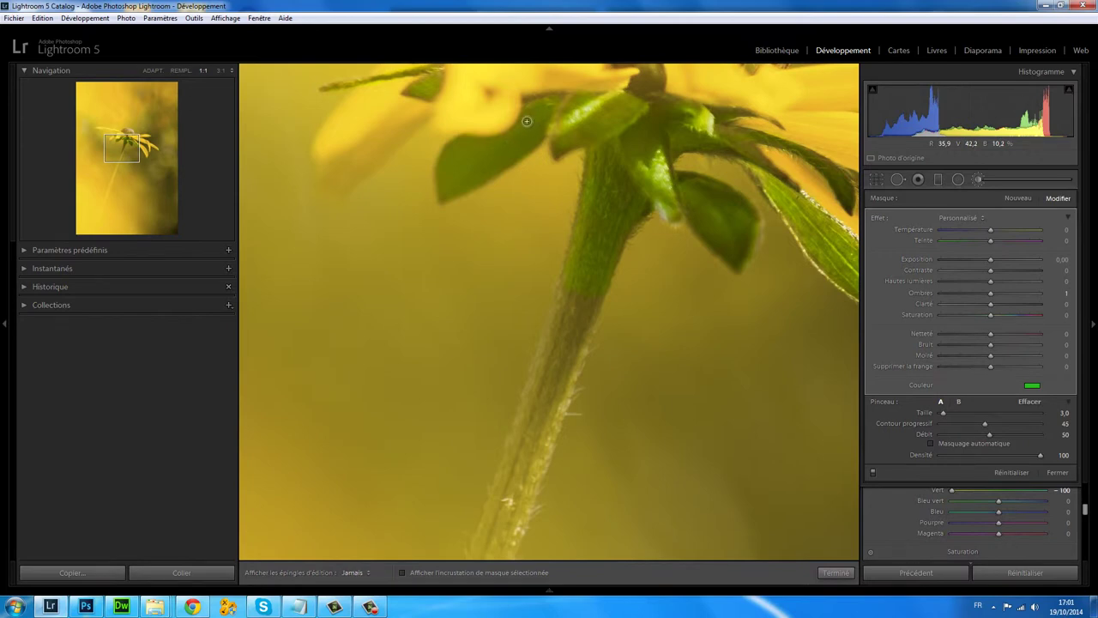
{"action": "key", "text": "h"}
Step: Check the mask with the red overlay, then fit the whole photo in view
{"action": "key", "text": "o"}
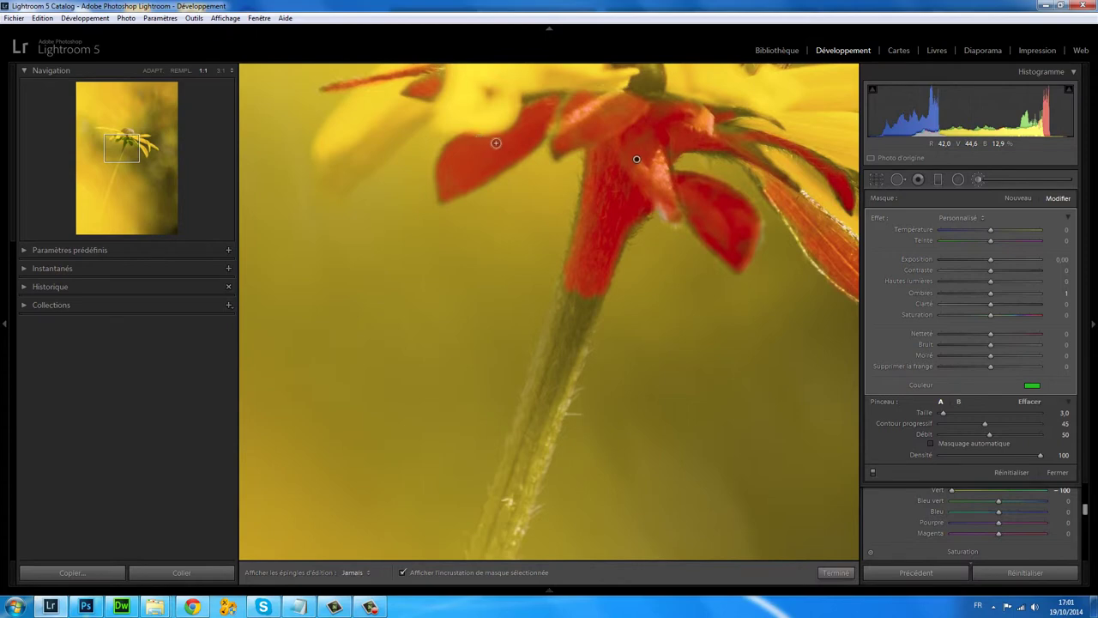
{"action": "key", "text": "h"}
{"action": "key", "text": "h"}
{"action": "key", "text": "o"}
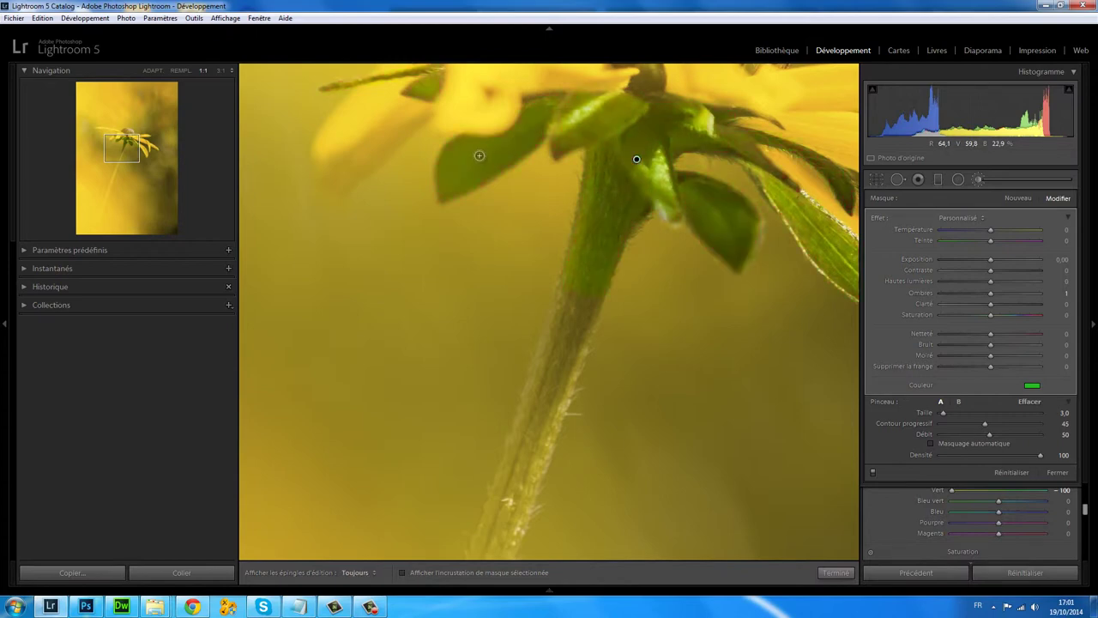
{"action": "left_click", "coordinate": [158, 75]}
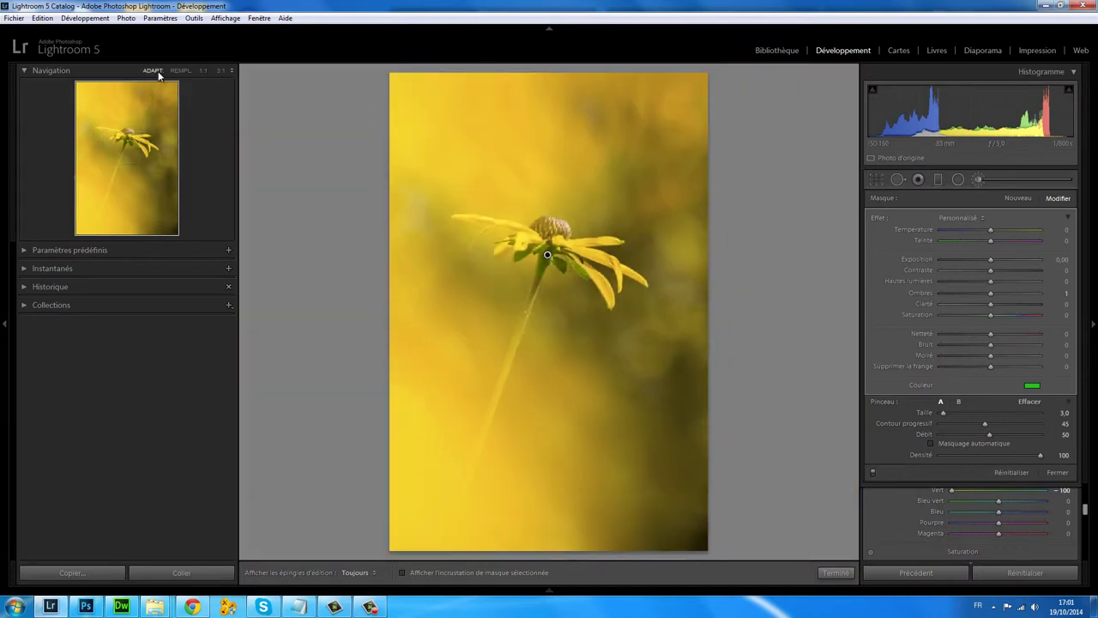
Step: Slightly desaturate the green brush colour and zoom to 1:1 on the stem
{"action": "left_click", "coordinate": [1032, 388]}
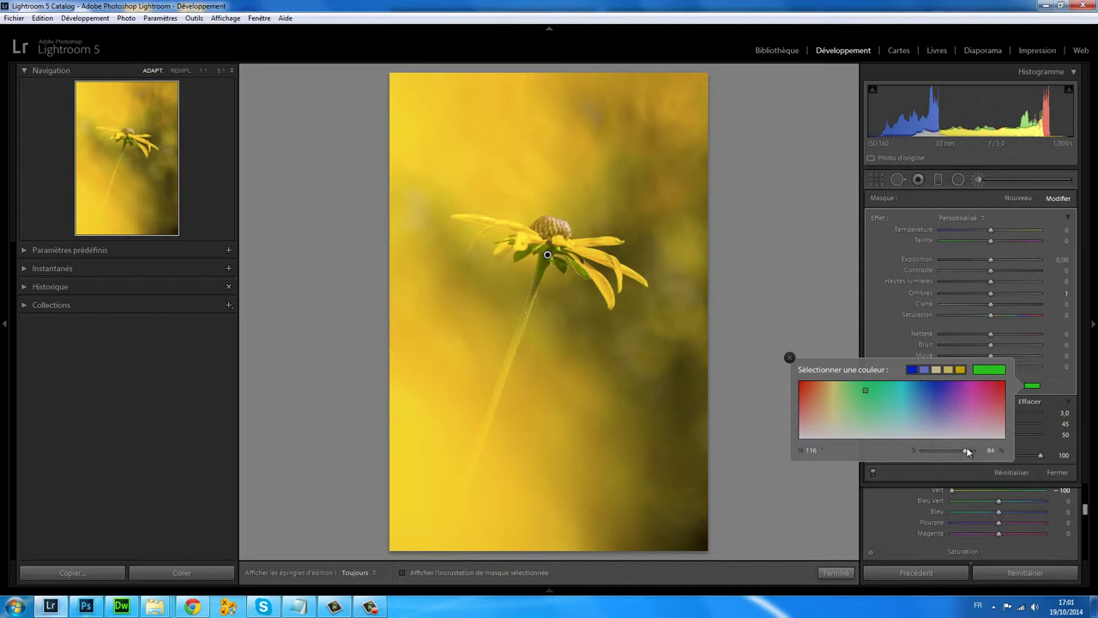
{"action": "mouse_move", "coordinate": [964, 451]}
{"action": "left_mouse_down"}
{"action": "mouse_move", "coordinate": [924, 454]}
{"action": "mouse_move", "coordinate": [955, 452]}
{"action": "left_mouse_up"}
{"action": "left_click", "coordinate": [203, 70]}
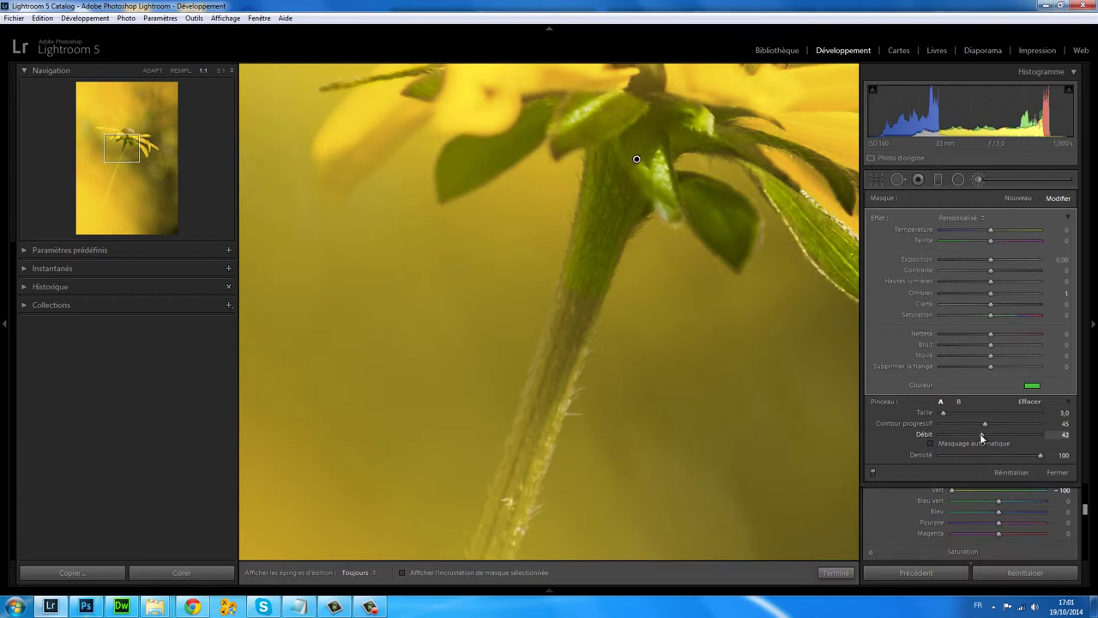
Step: Lower the brush flow in stages to 35, then 26, while painting the stem
{"action": "key", "text": "h"}
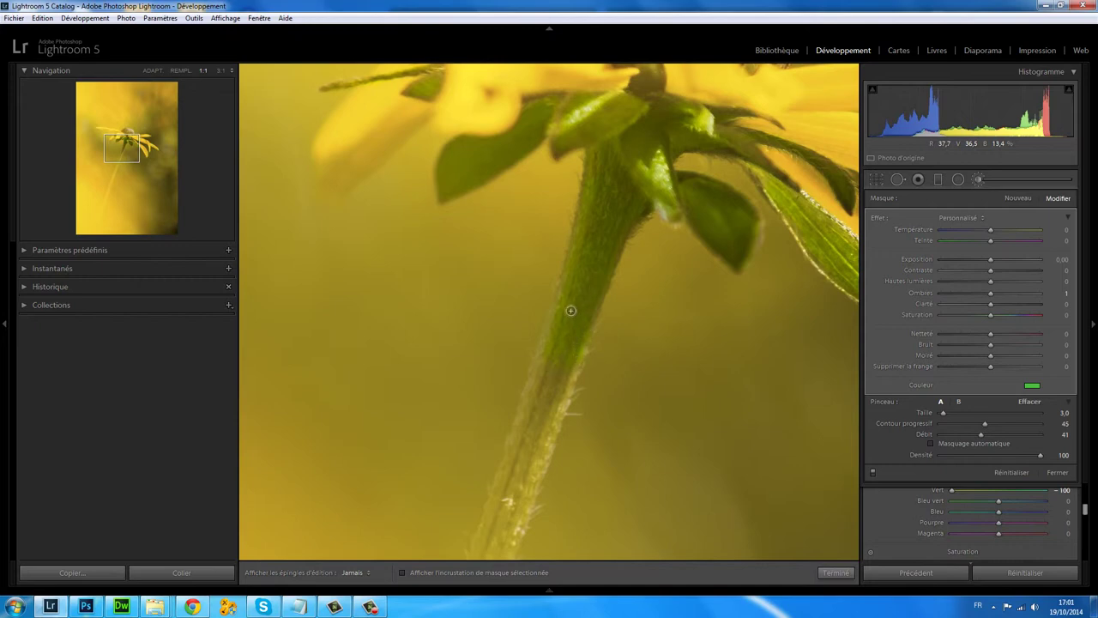
{"action": "key", "text": "h"}
{"action": "left_click_drag", "start_coordinate": [983, 435], "coordinate": [975, 435]}
{"action": "key", "text": "h"}
{"action": "key", "text": "h"}
{"action": "left_click_drag", "start_coordinate": [969, 434], "coordinate": [966, 434]}
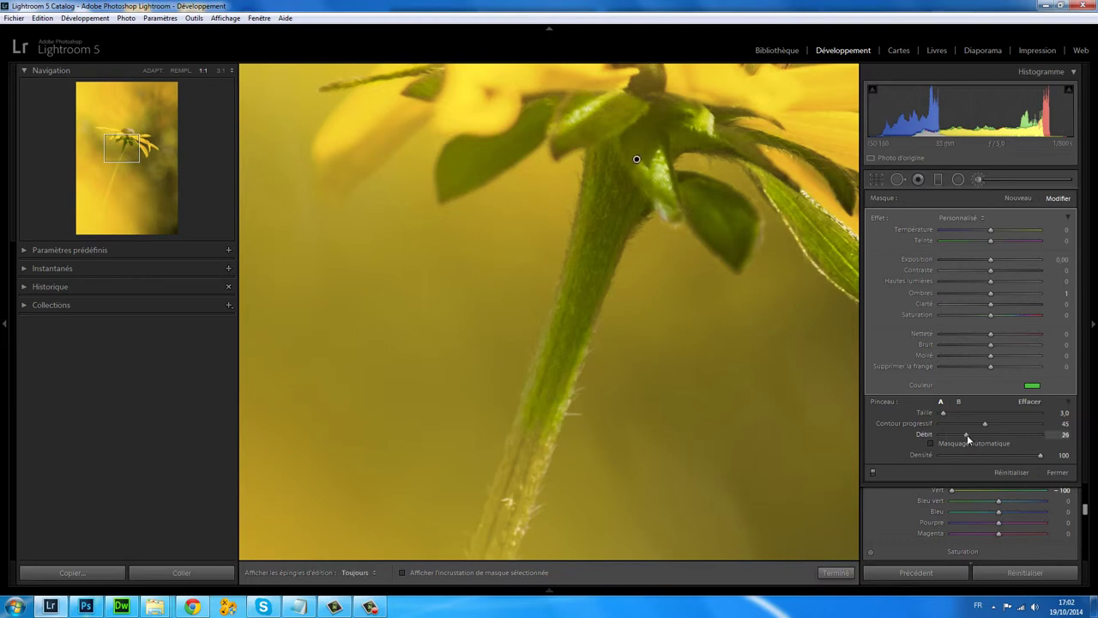
{"action": "key", "text": "h"}
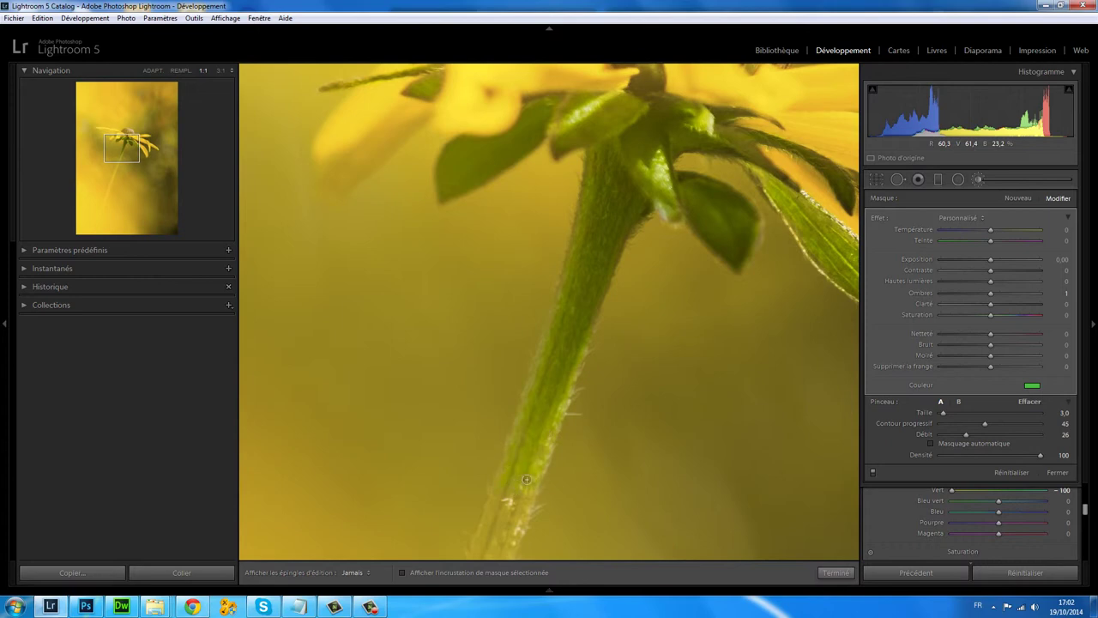
{"action": "key", "text": "h"}
Step: Bring the lower stem into view and reduce brush flow to 19, then 11
{"action": "left_click_drag", "start_coordinate": [115, 143], "coordinate": [115, 163]}
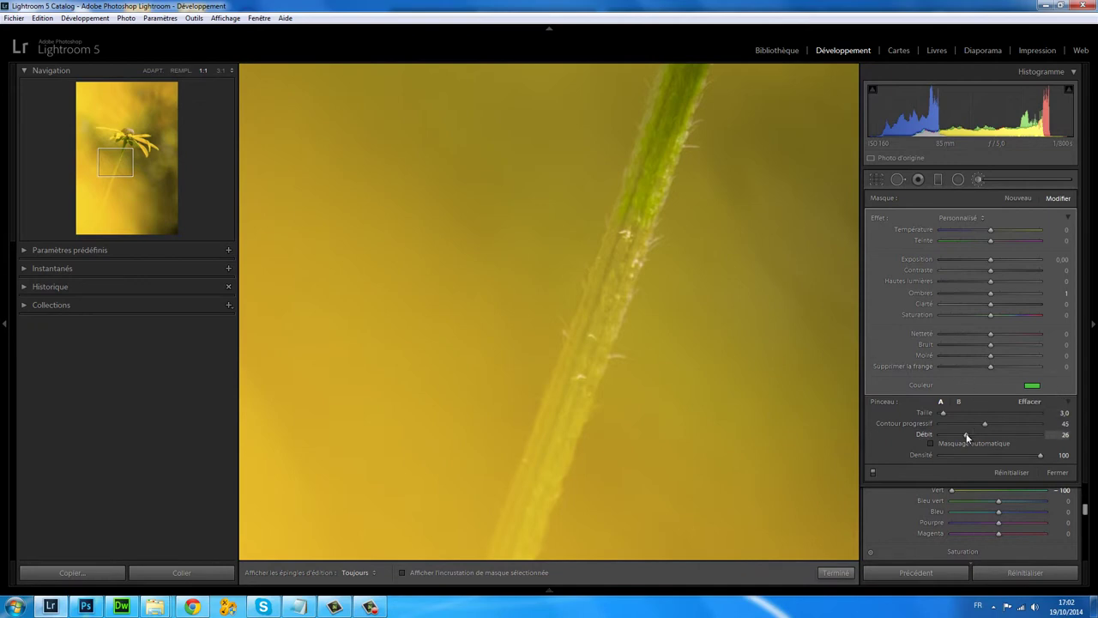
{"action": "left_click_drag", "start_coordinate": [960, 437], "coordinate": [959, 436]}
{"action": "key", "text": "h"}
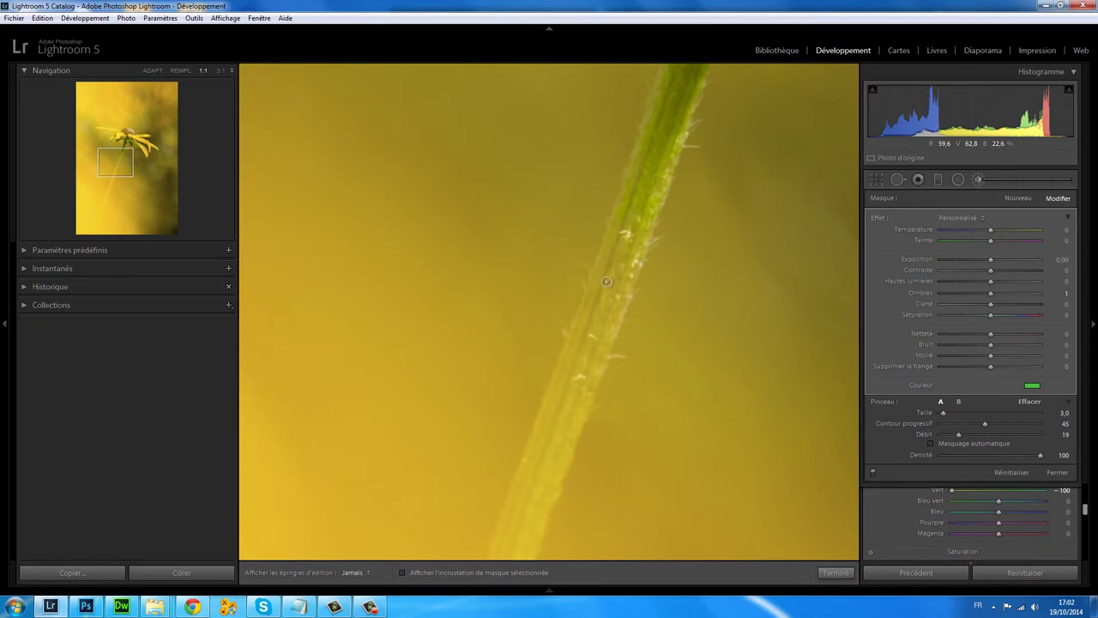
{"action": "key", "text": "h"}
{"action": "key", "text": "h"}
{"action": "key", "text": "h"}
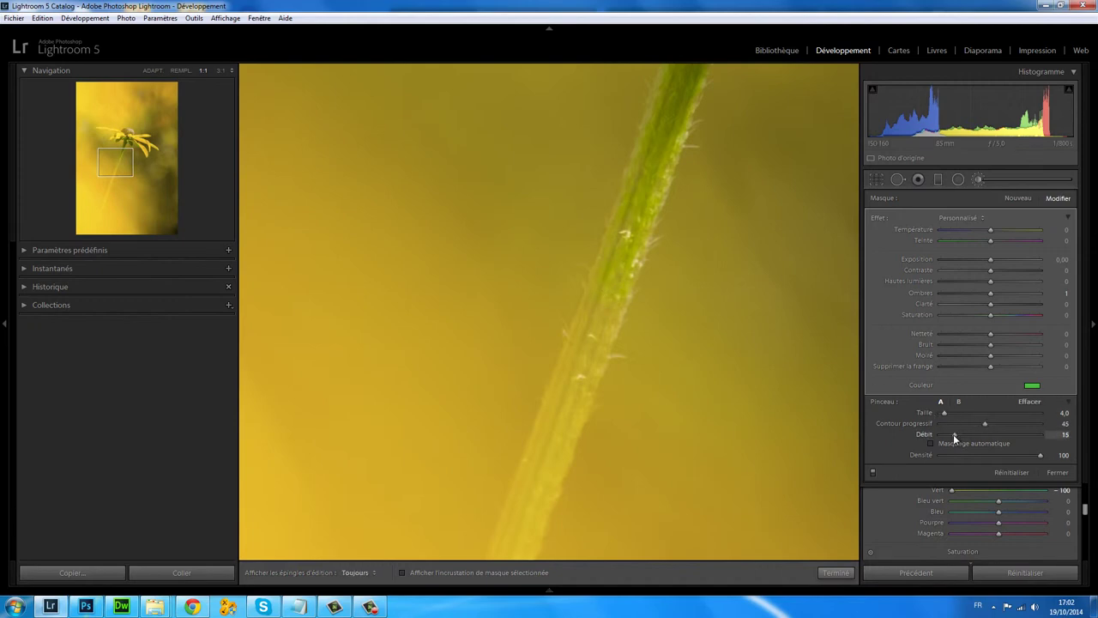
{"action": "left_click", "coordinate": [950, 436]}
{"action": "key", "text": "h"}
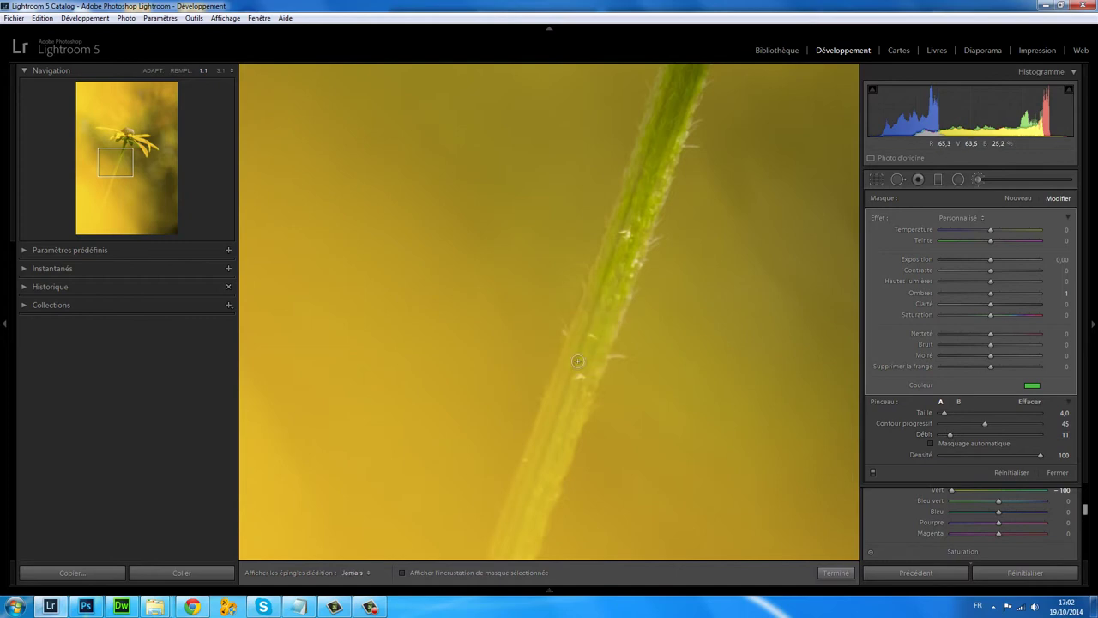
Step: Zoom to full size on the stem and enlarge the brush to size 9
{"action": "key", "text": "h"}
{"action": "left_click", "coordinate": [115, 172]}
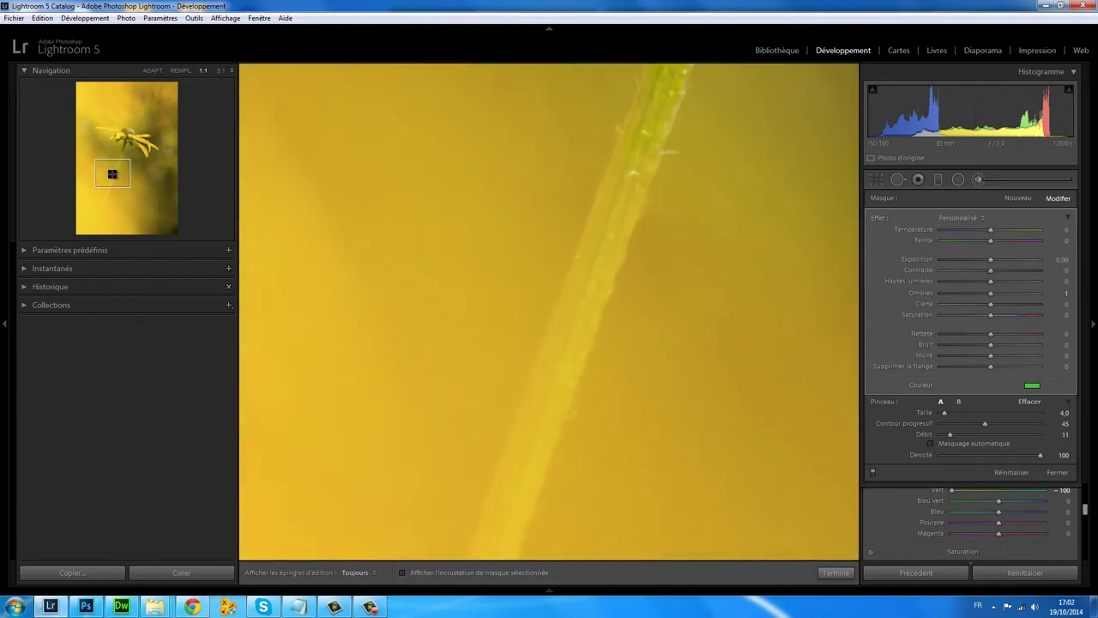
{"action": "left_click", "coordinate": [155, 71]}
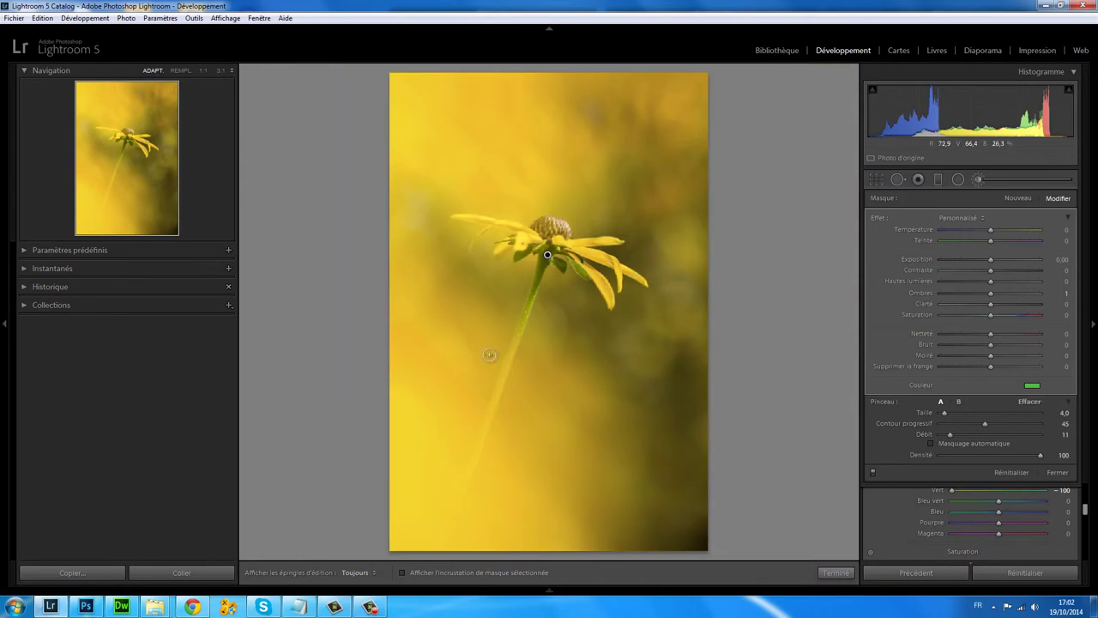
{"action": "left_click", "coordinate": [203, 70]}
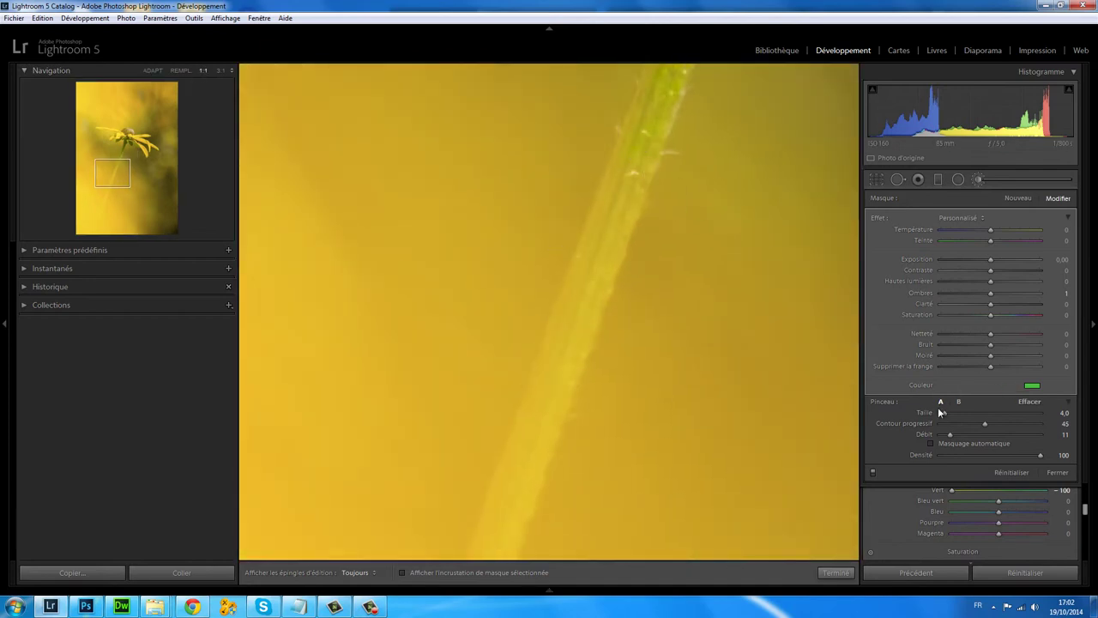
{"action": "left_click_drag", "start_coordinate": [940, 413], "coordinate": [949, 412]}
{"action": "key", "text": "h"}
Step: Paint green up the stem from the bottom edge, then return to the whole-photo view
{"action": "key", "text": "h"}
{"action": "left_click", "coordinate": [109, 186]}
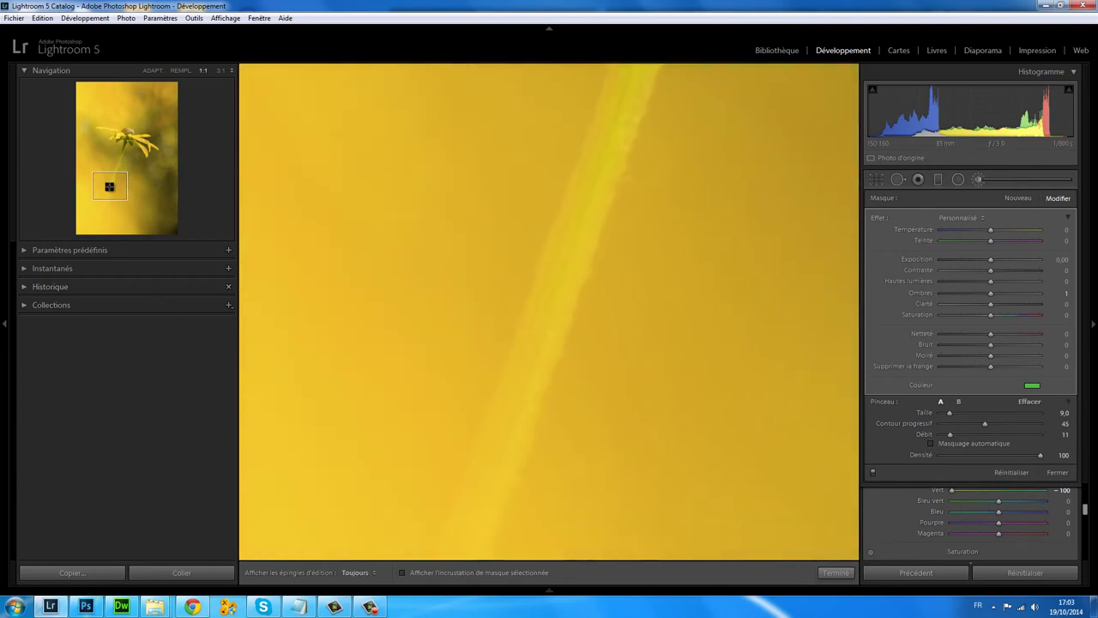
{"action": "left_click_drag", "start_coordinate": [109, 186], "coordinate": [107, 192]}
{"action": "key", "text": "h"}
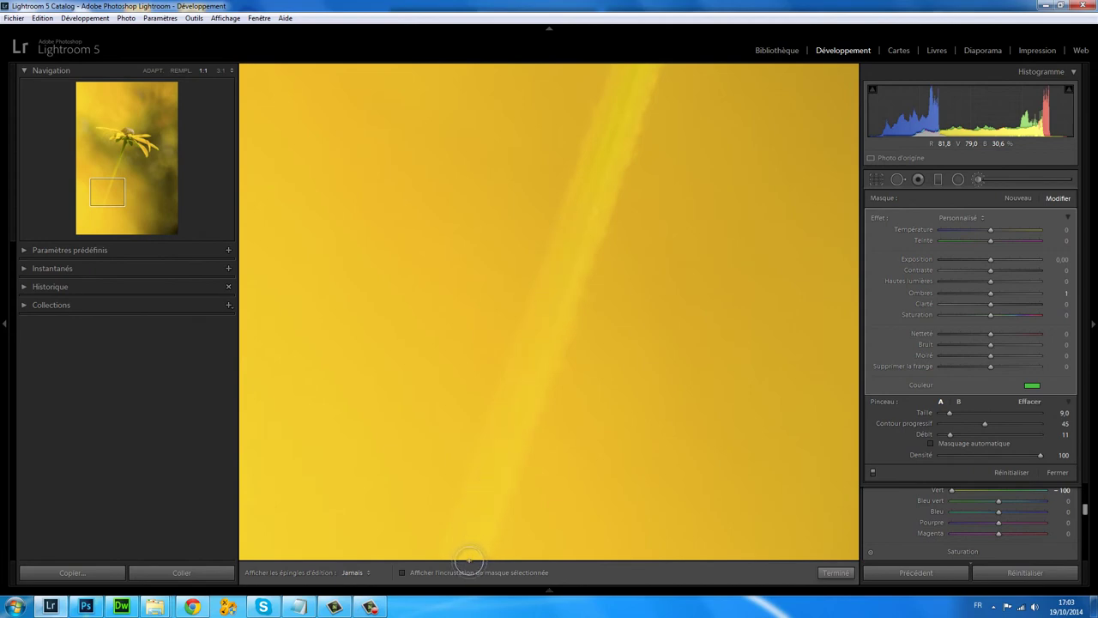
{"action": "mouse_move", "coordinate": [469, 560]}
{"action": "left_mouse_down"}
{"action": "mouse_move", "coordinate": [544, 314]}
{"action": "mouse_move", "coordinate": [620, 139]}
{"action": "left_mouse_up"}
{"action": "key", "text": "h"}
{"action": "key", "text": "z"}
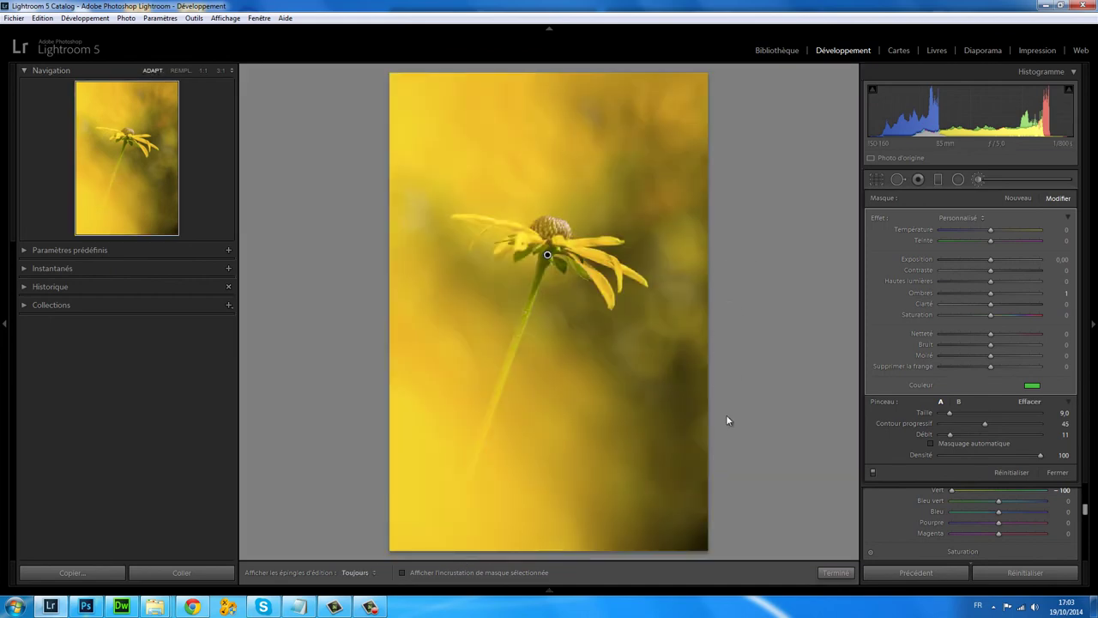